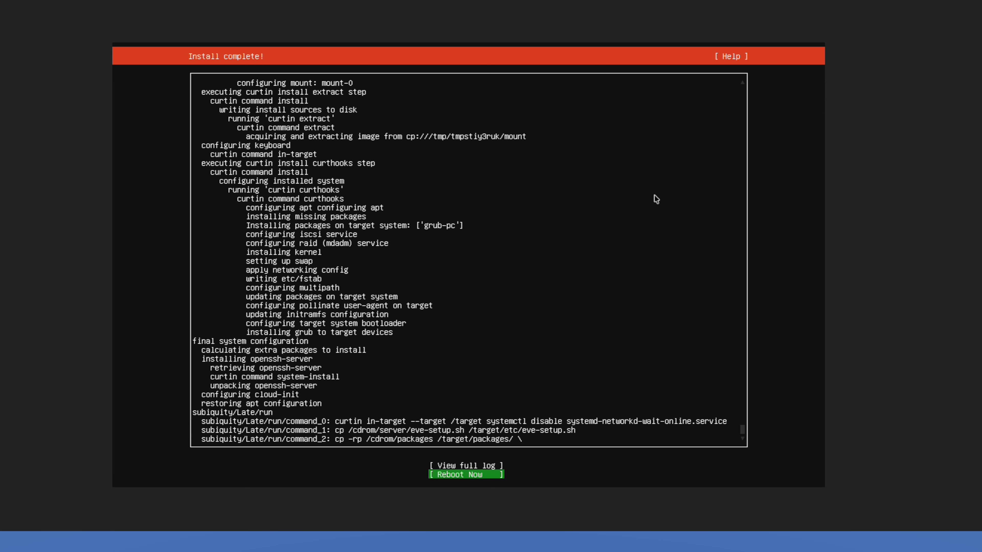
Reboot into the newly installed system and enter root at the login prompt.
key("Return")
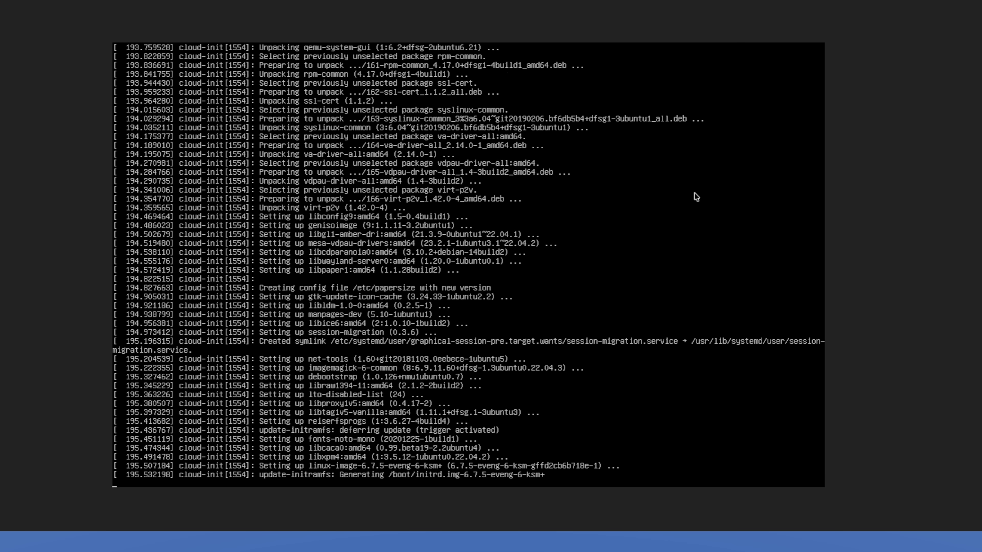
type("root")
key("Return")
key("Return")
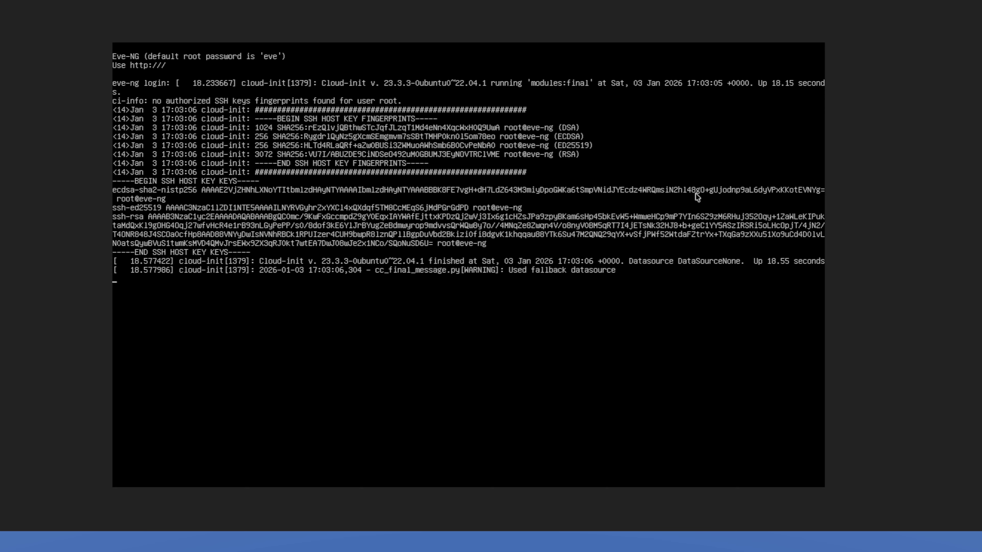
Log in as root with the default password at a fresh eve-ng login prompt.
key("Return")
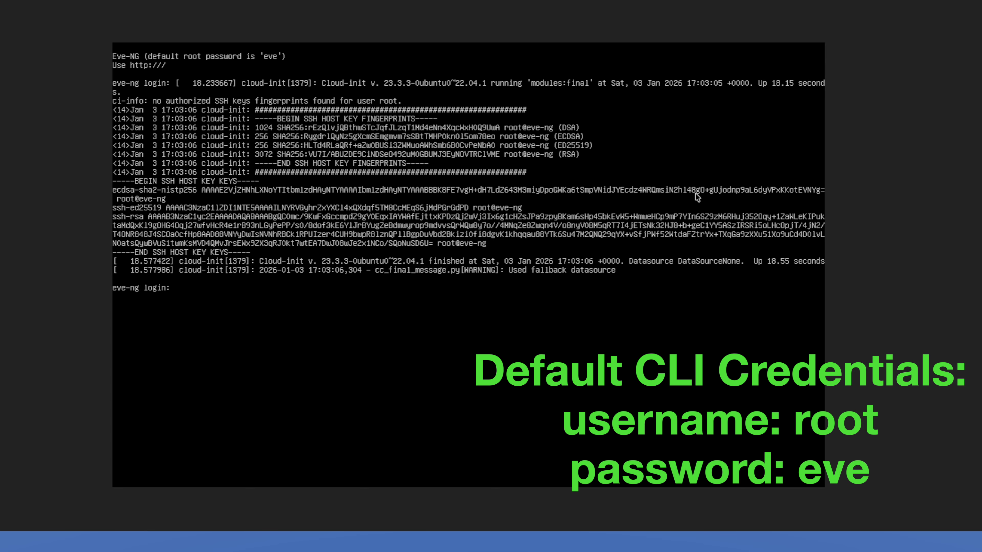
type("root")
key("Return")
type("eve")
key("Return")
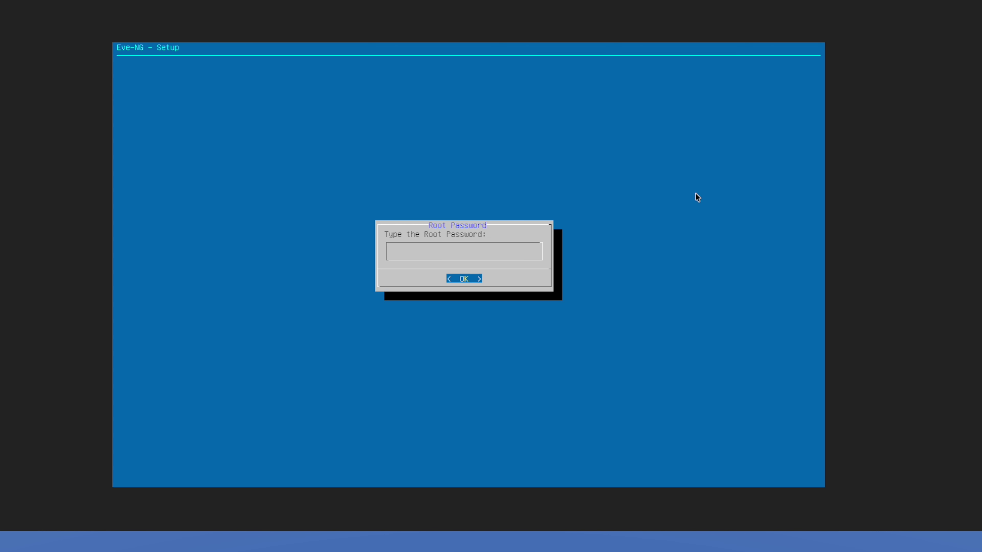
Set a new root password, keep hostname eve-ng, empty DNS domain, DHCP and direct connection.
key("Return")
key("Return")
key("Return")
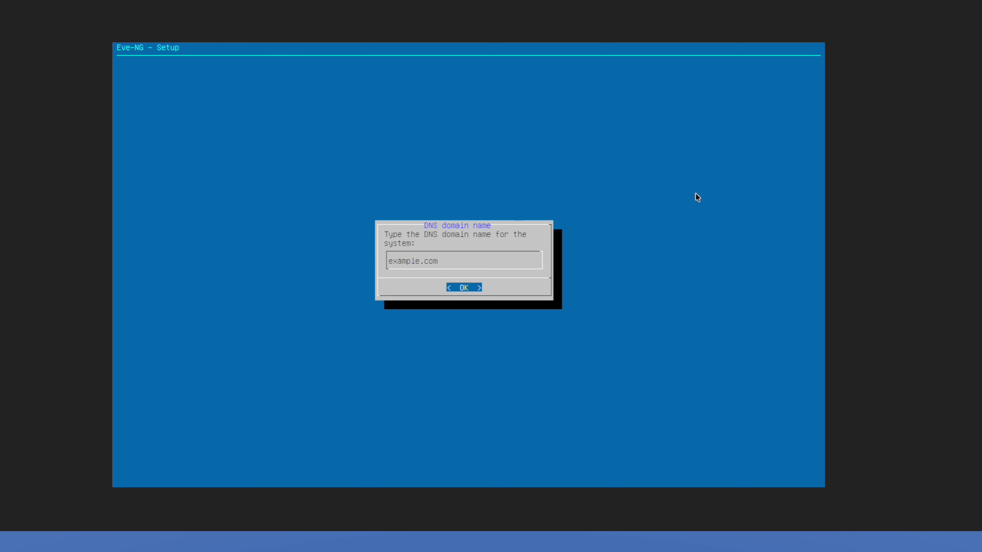
key("BackSpace")
key("BackSpace")
key("BackSpace")
key("BackSpace")
key("BackSpace")
key("BackSpace")
key("BackSpace")
key("BackSpace")
key("BackSpace")
key("BackSpace")
key("BackSpace")
key("Return")
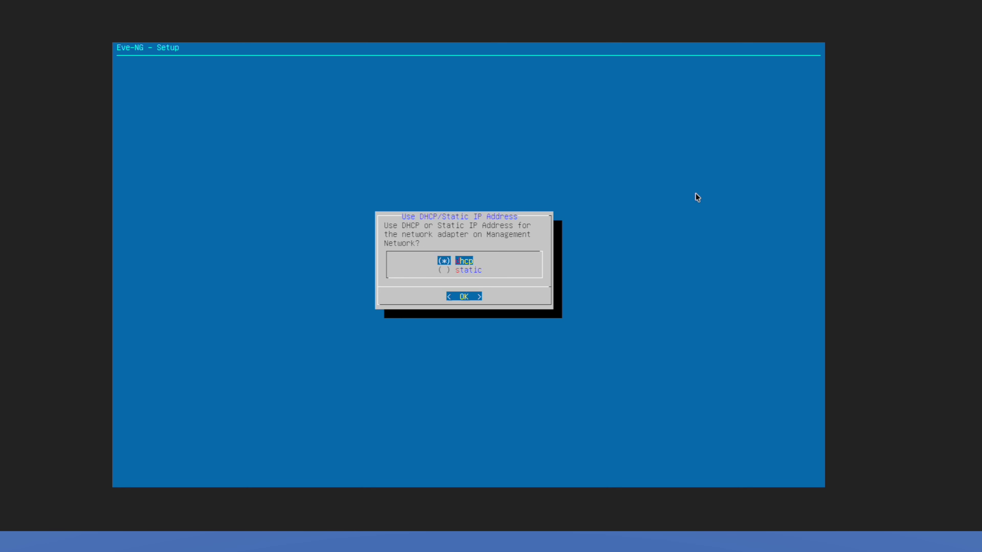
key("Return")
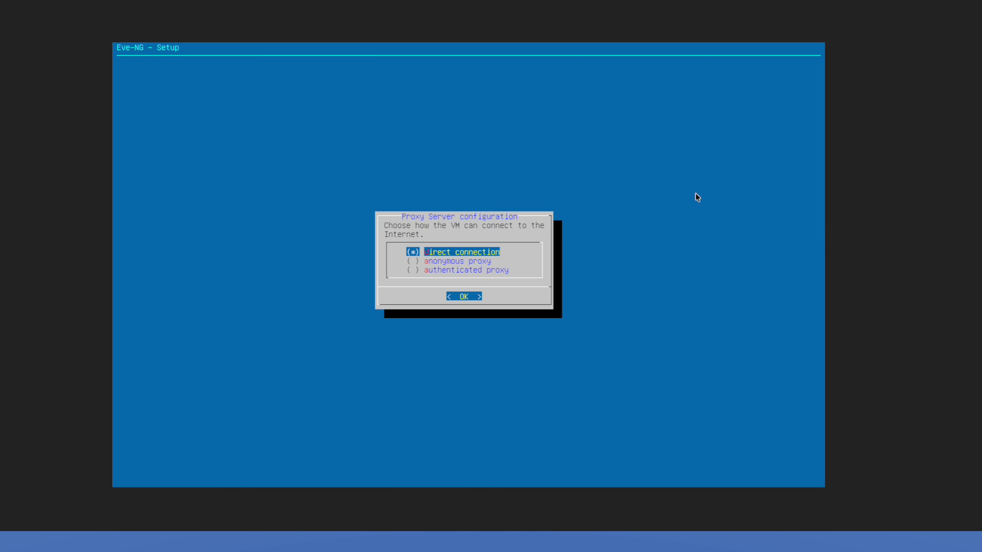
key("Return")
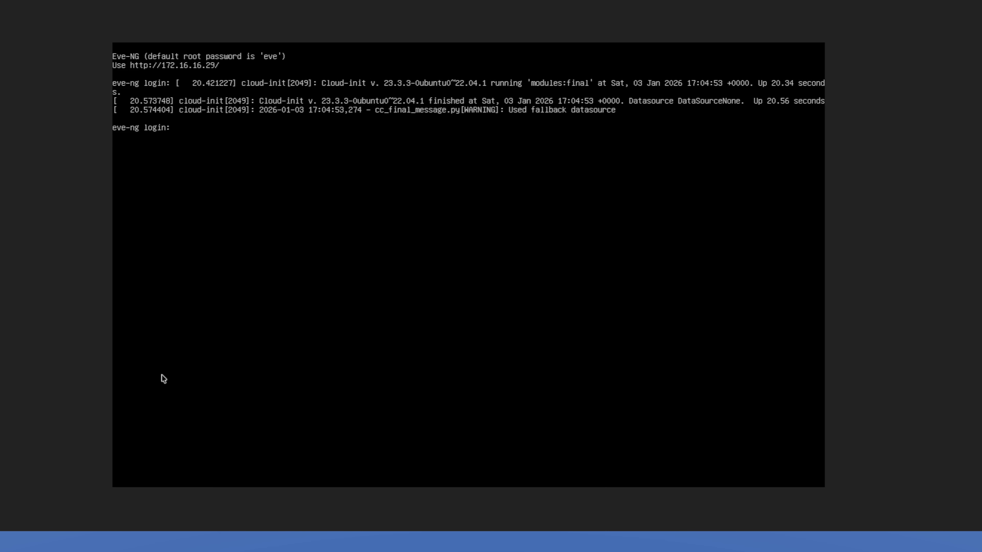
Enter root as the login name at the rebooted eve-ng login prompt.
type("root")
key("Return")
key("Return")
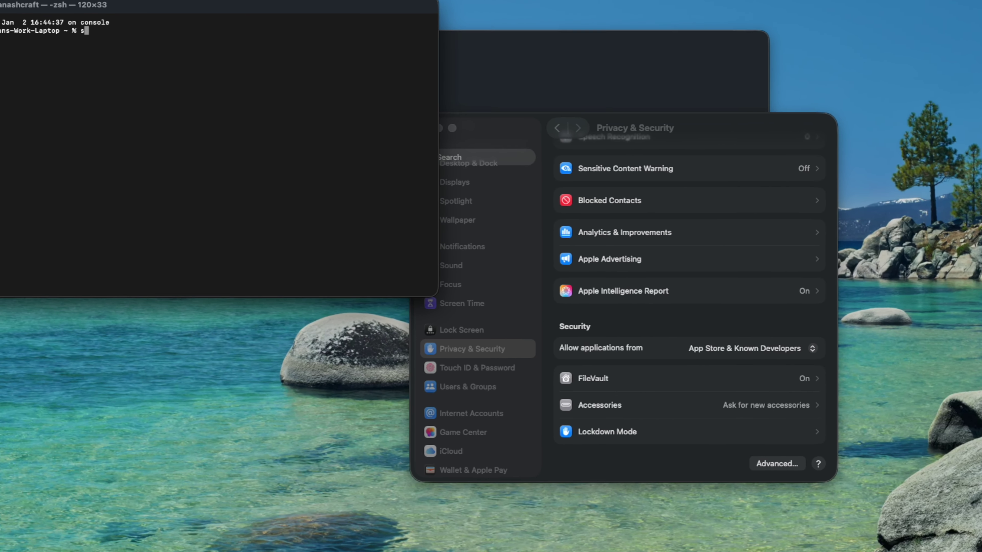
type("ssh ")
type("root@")
type("172.16.16.")
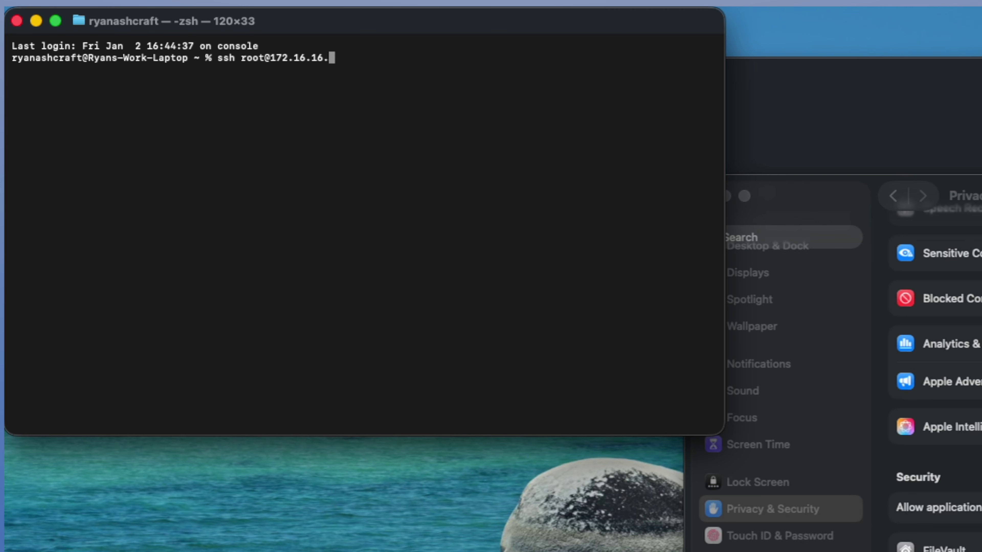
type("29")
key("Return")
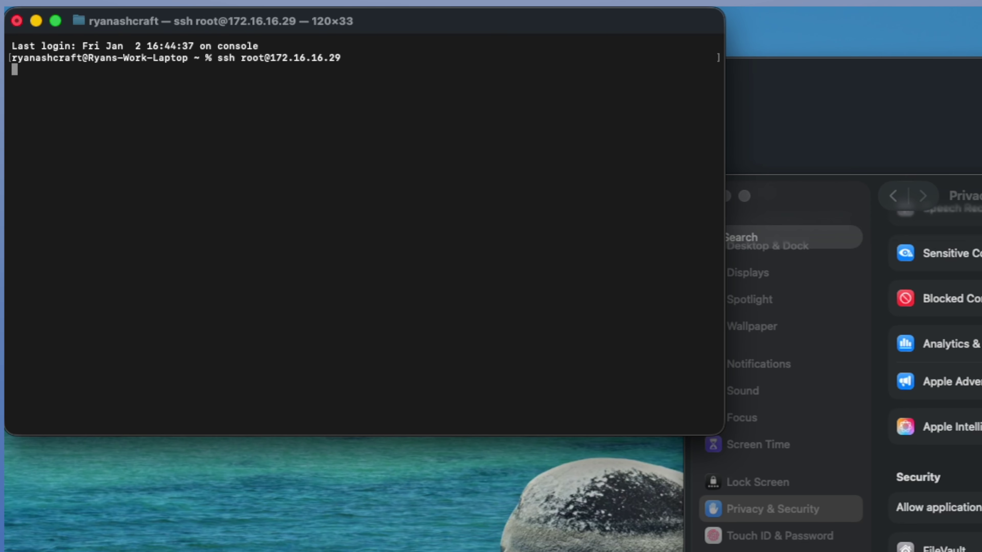
type("yes")
key("Return")
key("Return")
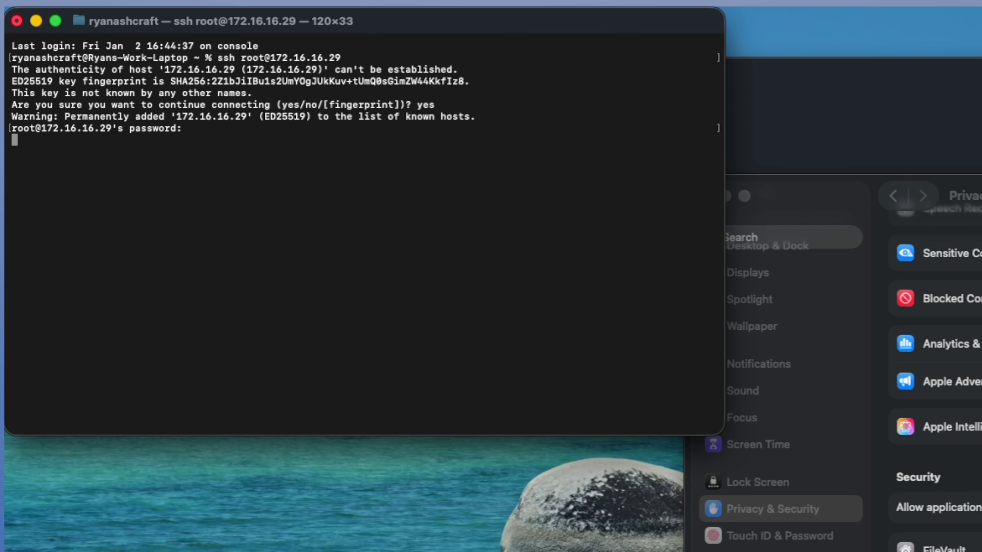
key("Return")
key("Return")
key("Return")
key("Return")
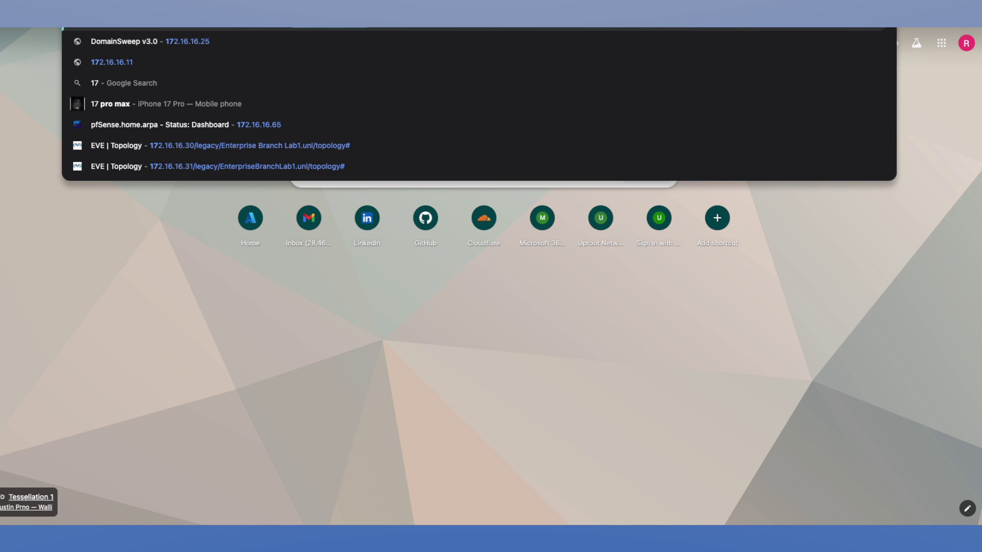
type("2.16.16.29")
key("Return")
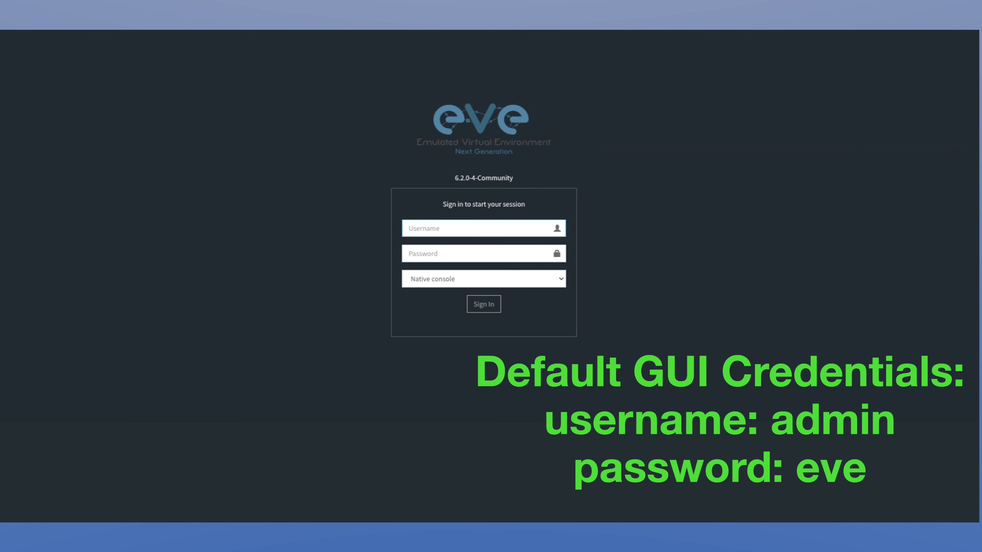
Sign in to the EVE-NG web interface as admin with the default password.
type("admin")
key("Tab")
type("eve")
key("Return")
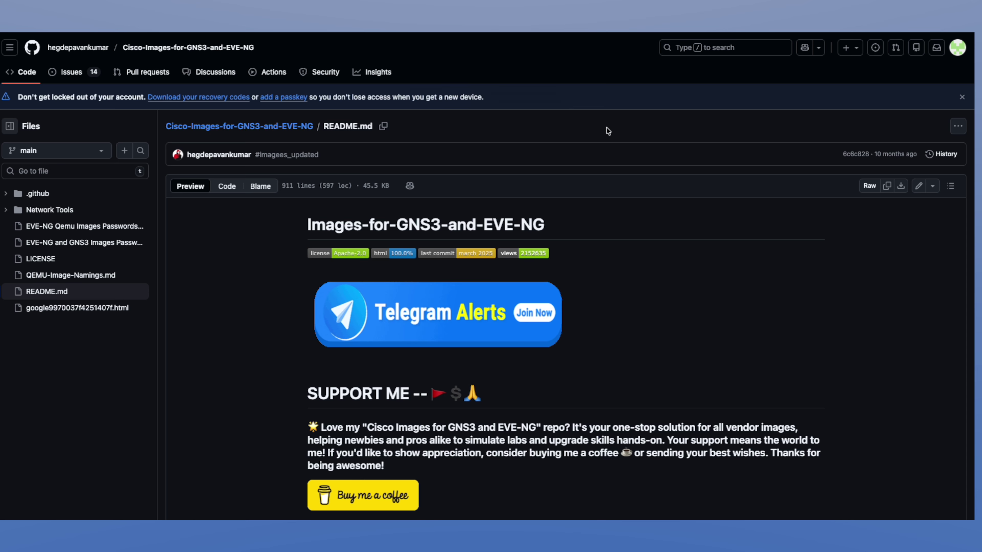
Standard-download row 8's i86bi-linux-l2-ipbasek9-15.1f.zip from MEGA via the Cisco Switches table.
scroll(632, 162, "down", 10)
scroll(632, 164, "down", 15)
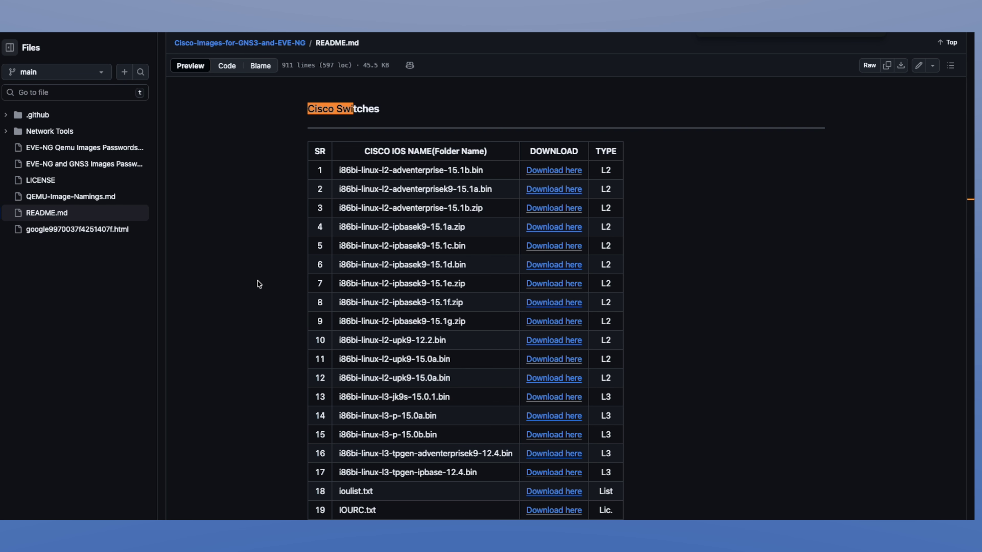
left_click_drag(318, 303, 462, 305)
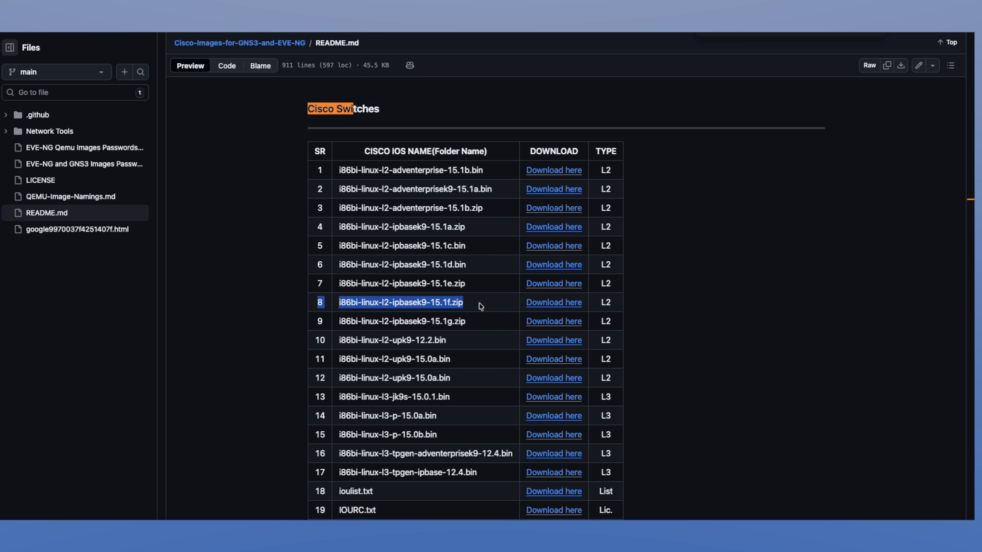
left_click(540, 306)
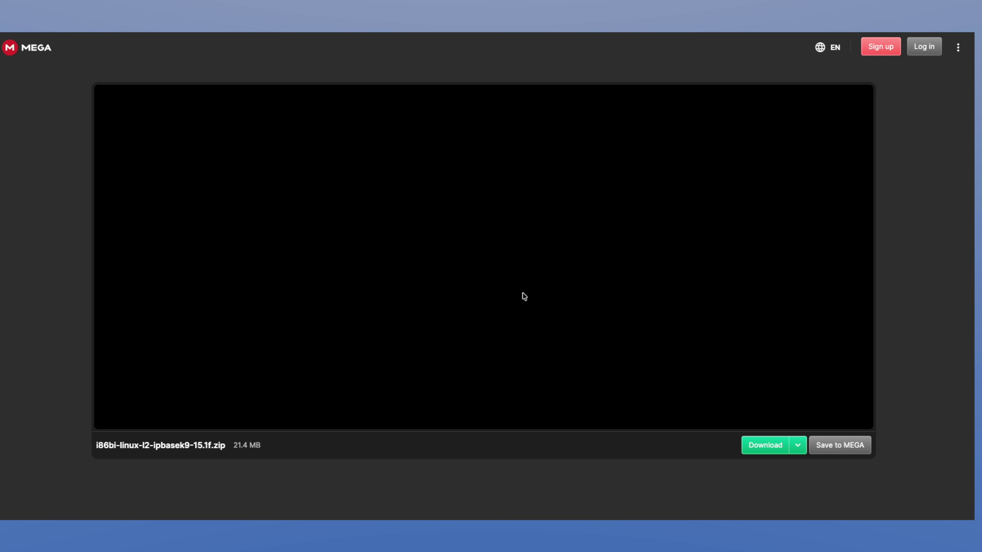
left_click(797, 445)
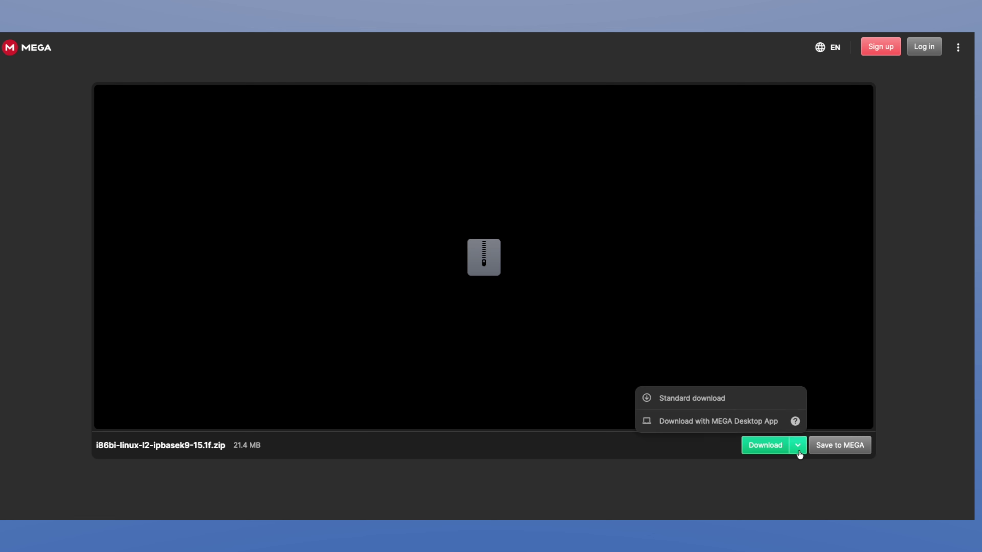
left_click(675, 405)
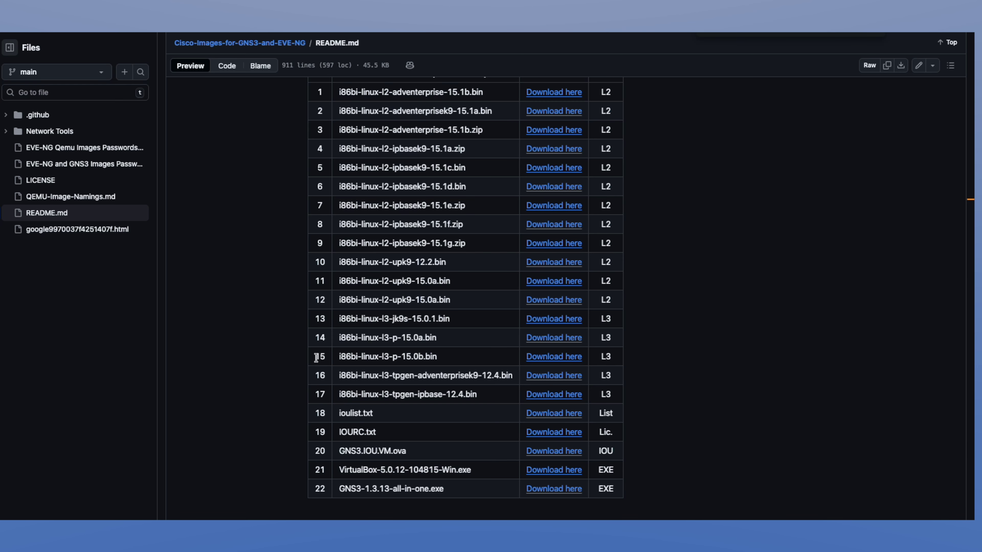
left_click_drag(317, 358, 454, 360)
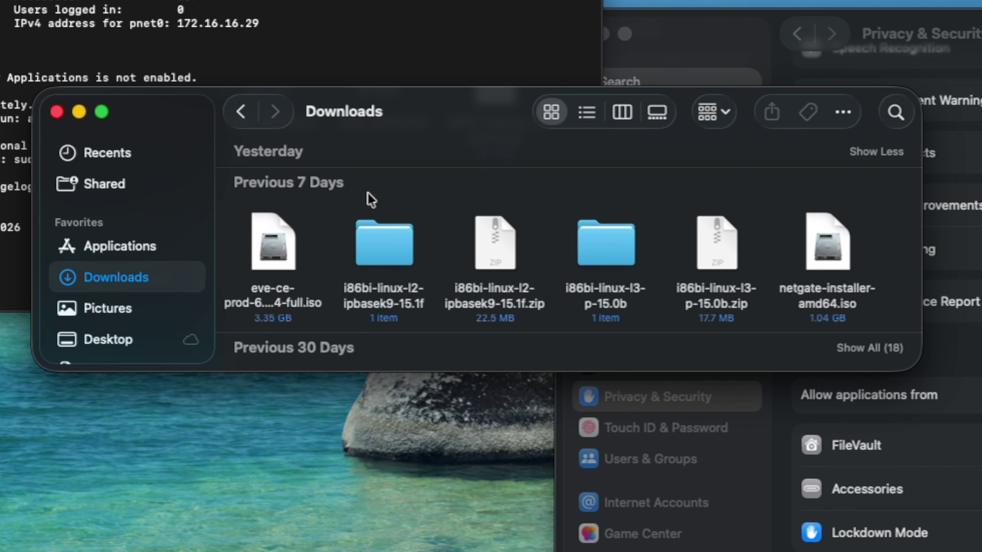
Select netgate-installer-amd64.iso plus the i86bi-linux-l3-p-15.0b and i86bi-linux-l2-ipbasek9-15.1f folders.
left_click(829, 242)
left_click(709, 245)
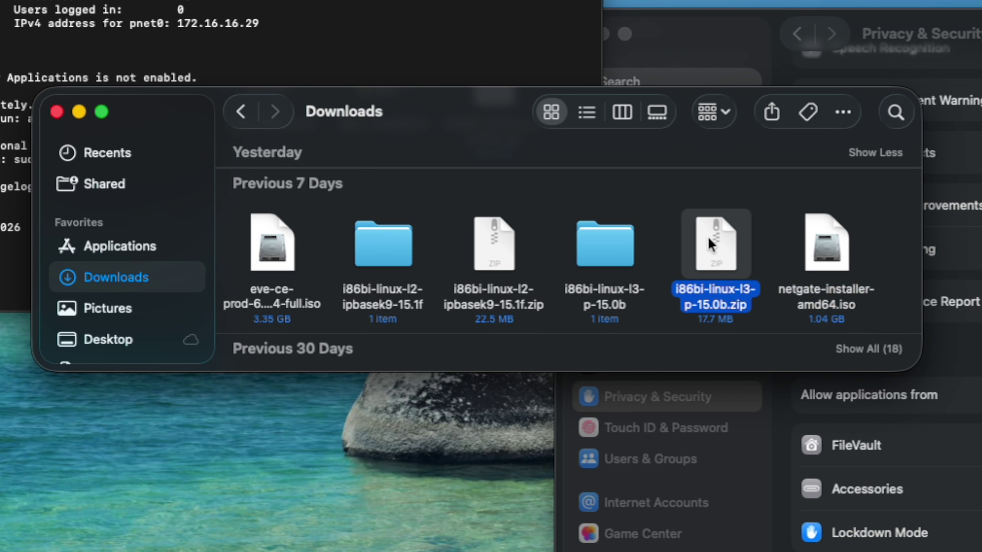
left_click(502, 248)
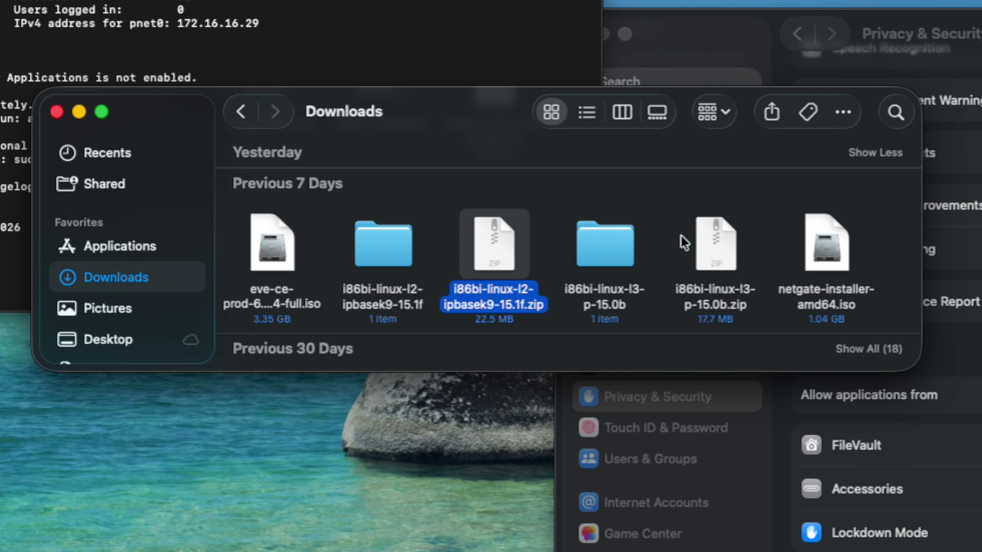
left_click(701, 240, "super")
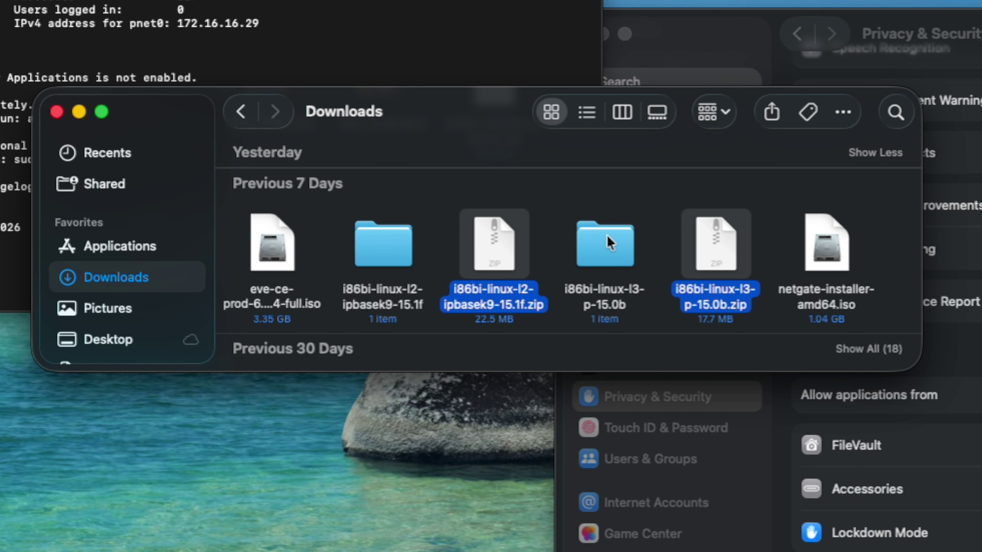
left_click(827, 252)
left_click(612, 261, "super")
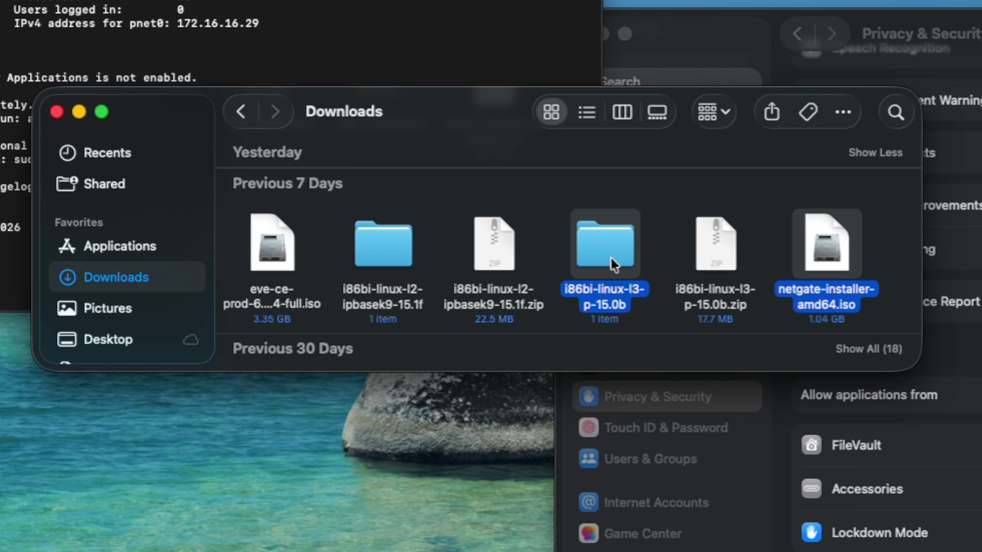
left_click(363, 244, "super")
In a new local Terminal tab, list the Downloads entries matching netgate and linux.
key("super+Tab")
key("super+t")
type("cd Dow")
key("Tab")
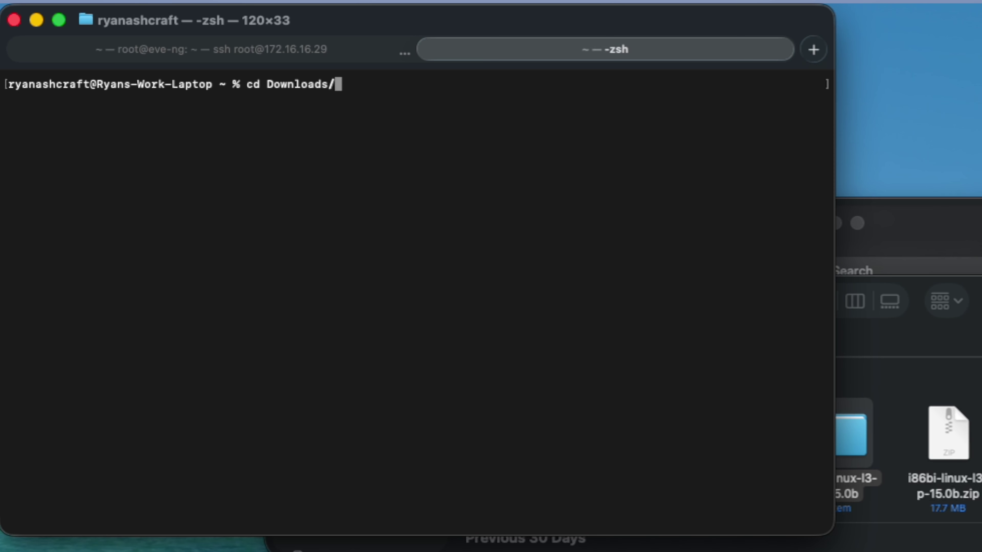
key("Return")
type("ls -lla")
key("BackSpace")
key("BackSpace")
key("BackSpace")
type("la | grep")
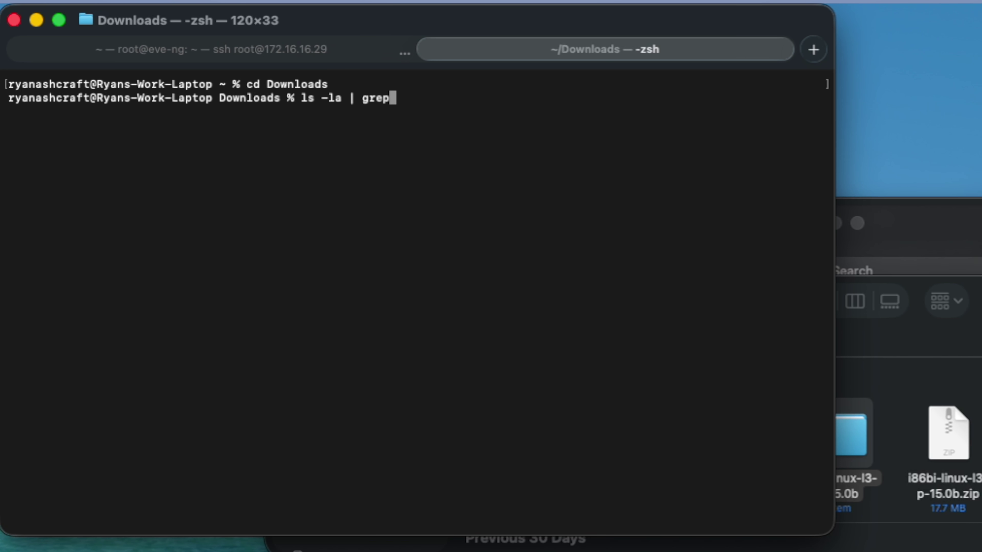
type(" netgate")
key("Return")
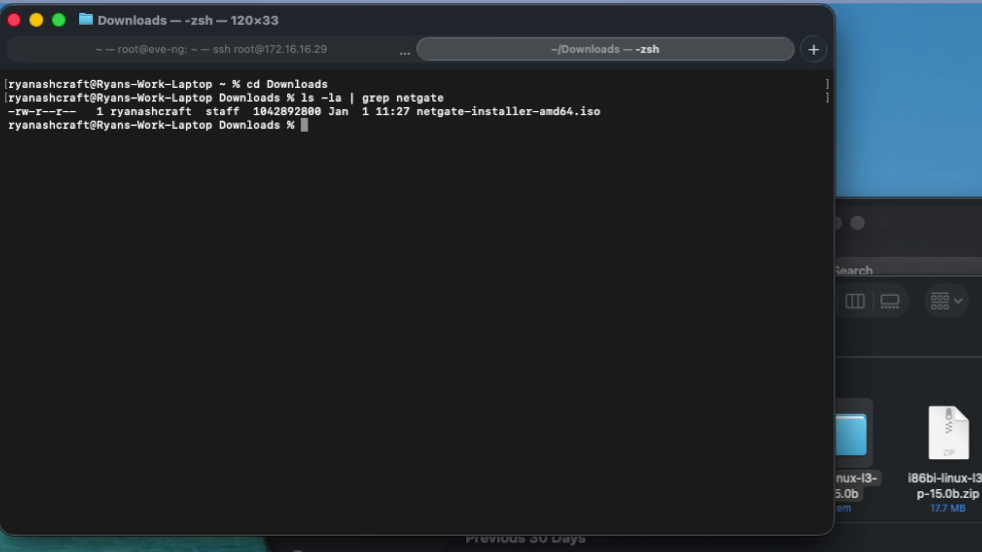
type("ls -la | grep linux")
key("Return")
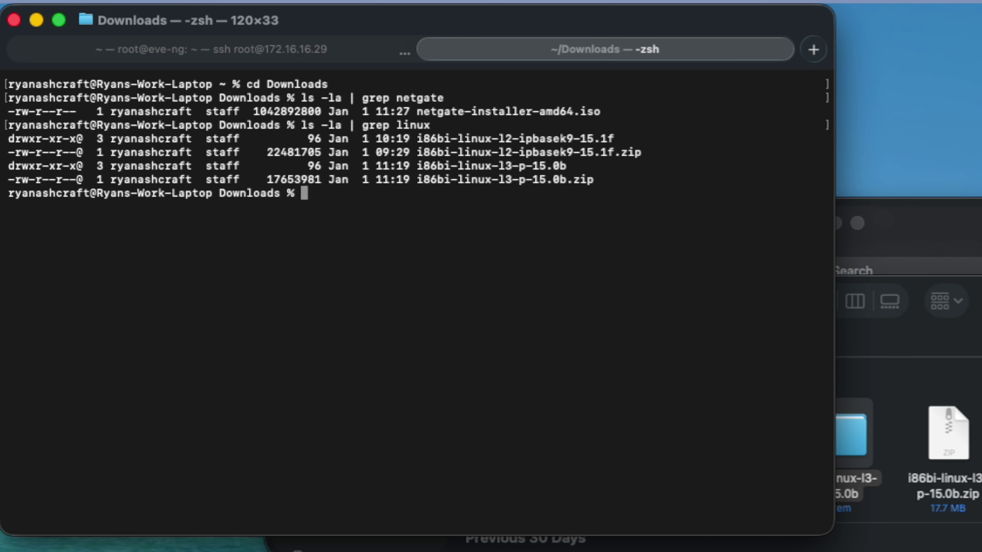
List the i86bi l2 and l3 folders to confirm their .bin images are present.
left_click_drag(615, 139, 411, 143)
left_click_drag(574, 166, 461, 166)
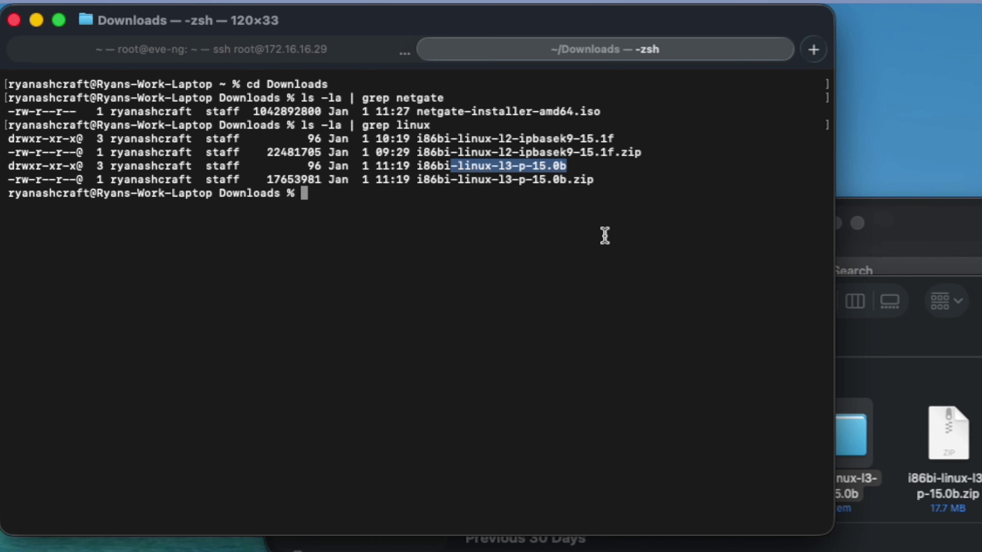
type("cd i86bi-linux-l2-ipbasek9-15.1f")
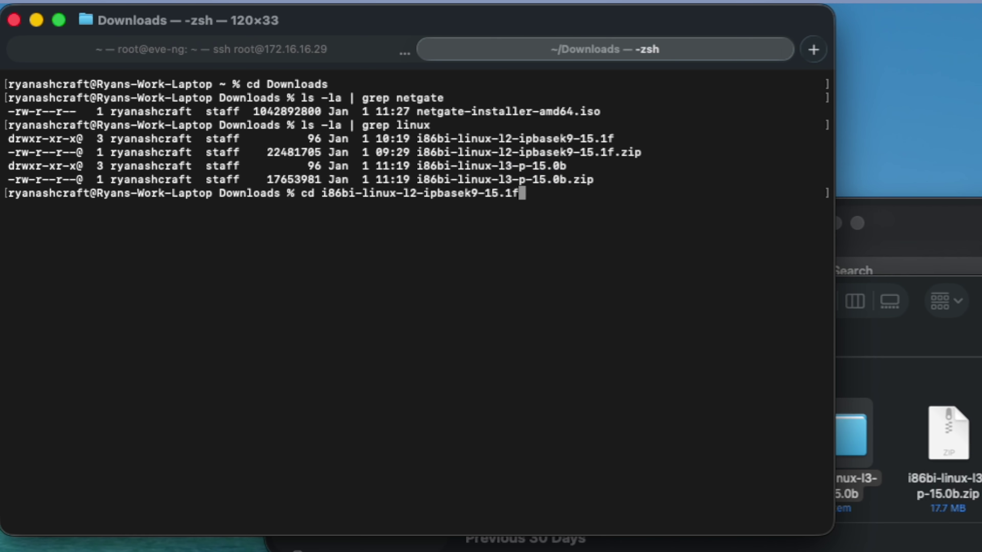
key("Return")
type("ls -la")
key("Return")
type("cd ..")
key("Return")
type("cd i86bi-linux-l")
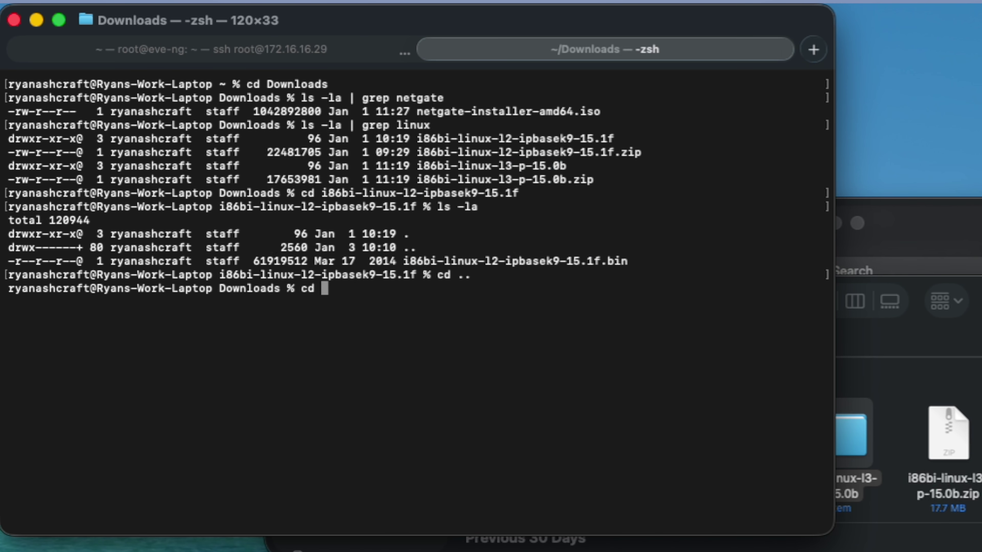
type("23")
key("Return")
type("ls -la")
key("Return")
type("cd ..")
key("Return")
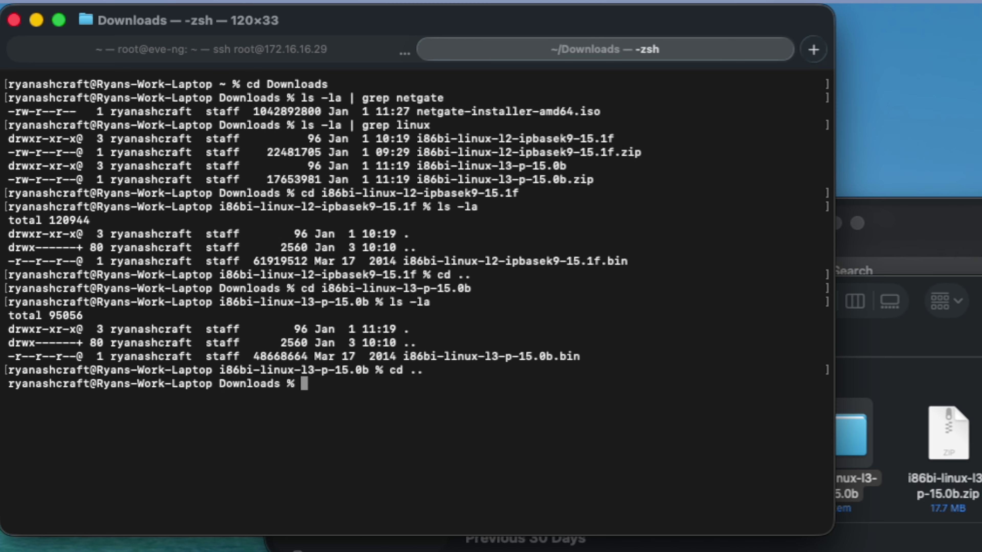
type("scp")
double_click(419, 112)
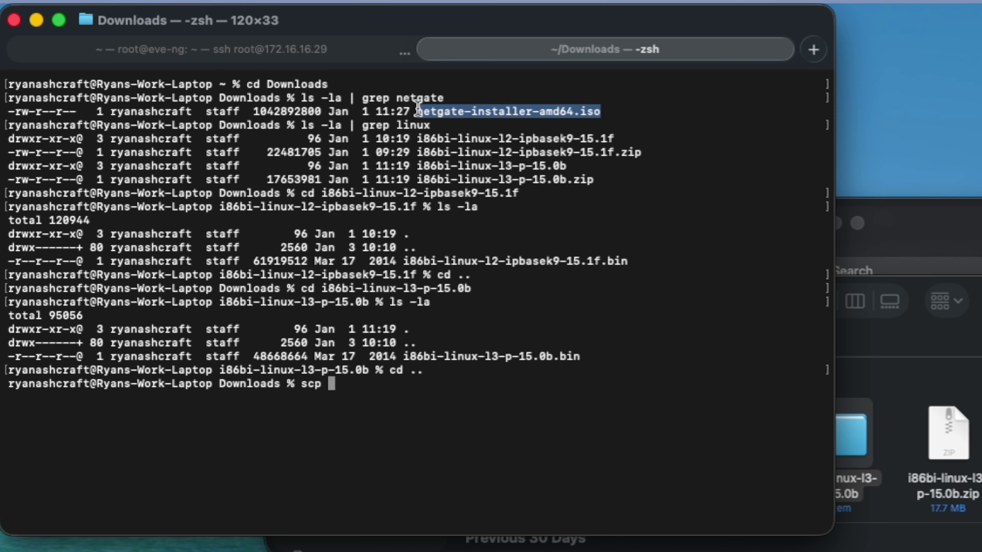
key("super+c")
key("super+v")
type("root@")
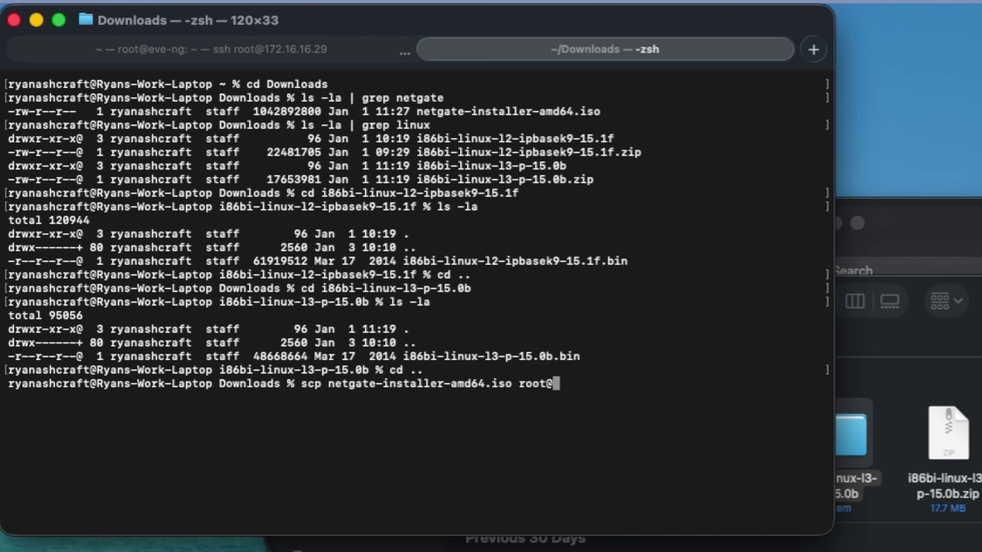
type("172.16.16.")
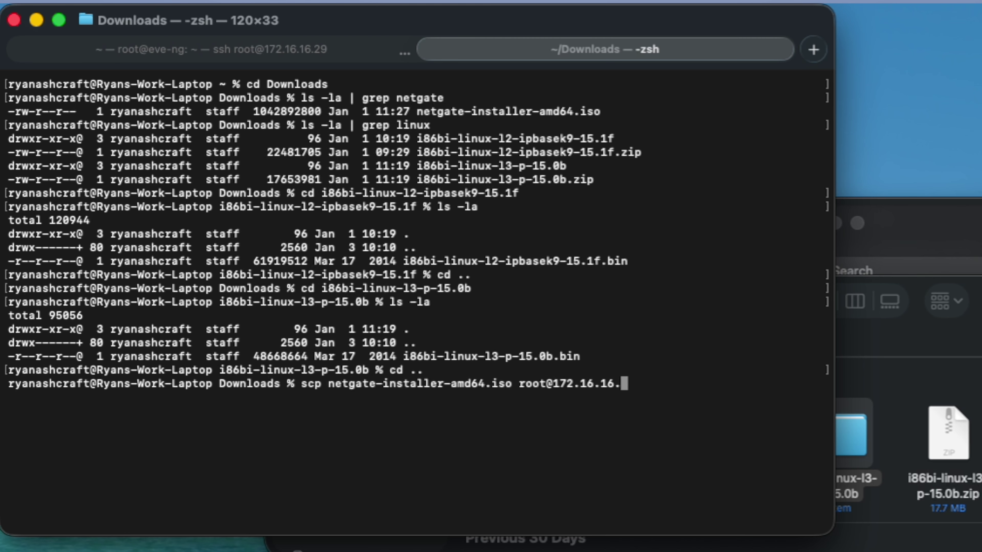
type("29:")
key("Return")
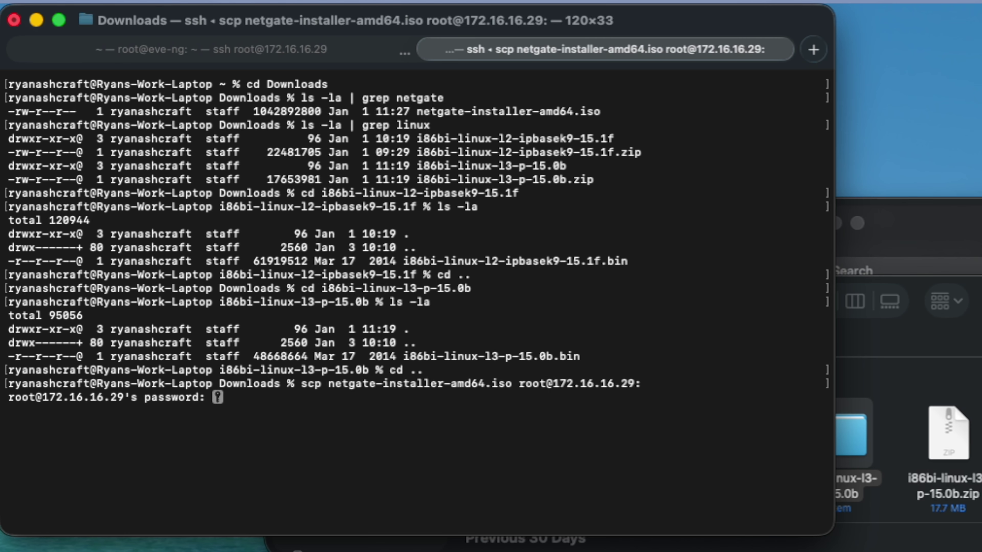
key("Return")
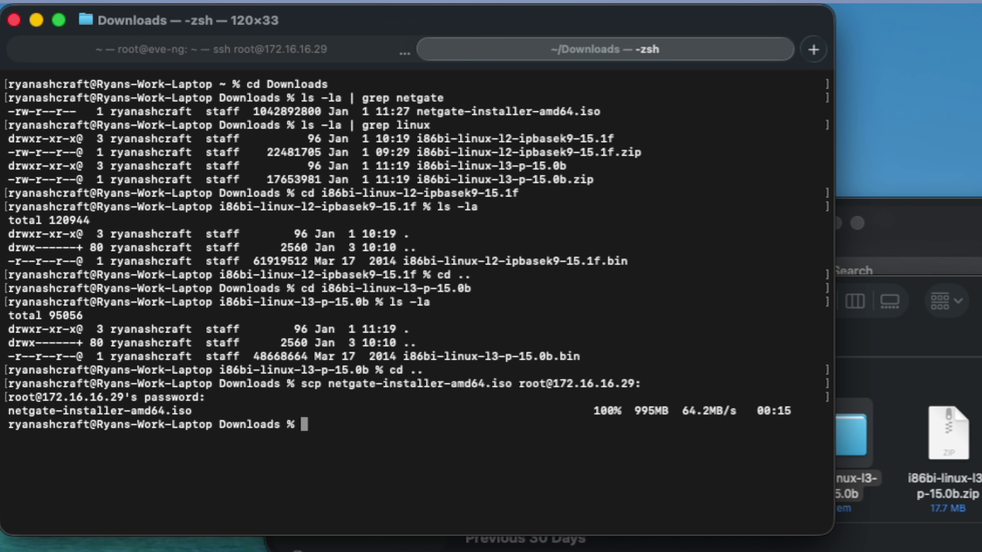
type("scp i86bi-linux-l2-ipbasek9-15.1f/i86bi-linux-l2-ipbasek9-15.1f.bin root@172.16.16.29:")
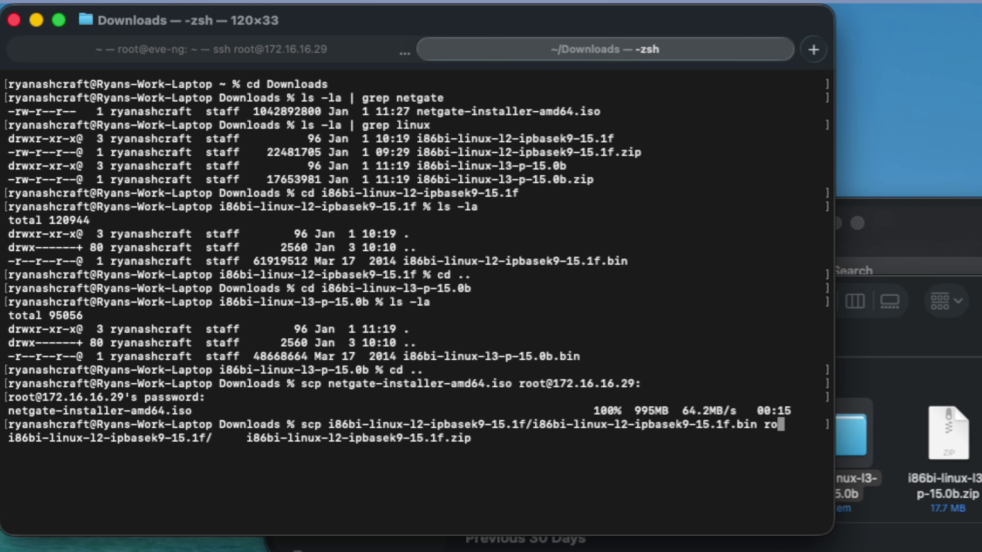
key("Return")
key("Return")
type("scp i86bi-linux-l3-p-15.0b/i86bi-linux-l3-p-15.0b.bin root@172.16.1629:")
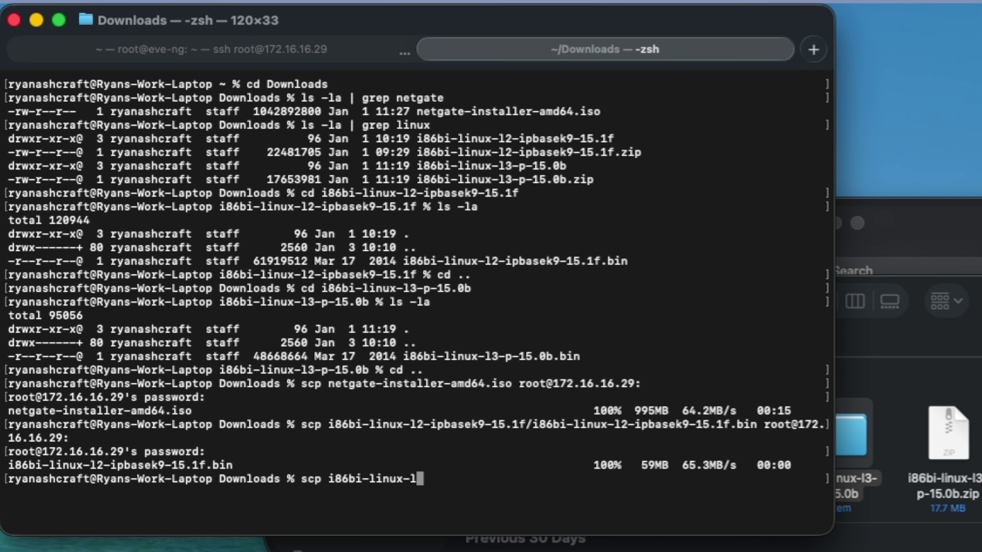
key("ctrl+c")
key("Up")
key("Left")
key("Left")
key("Left")
type(".")
key("Return")
key("Return")
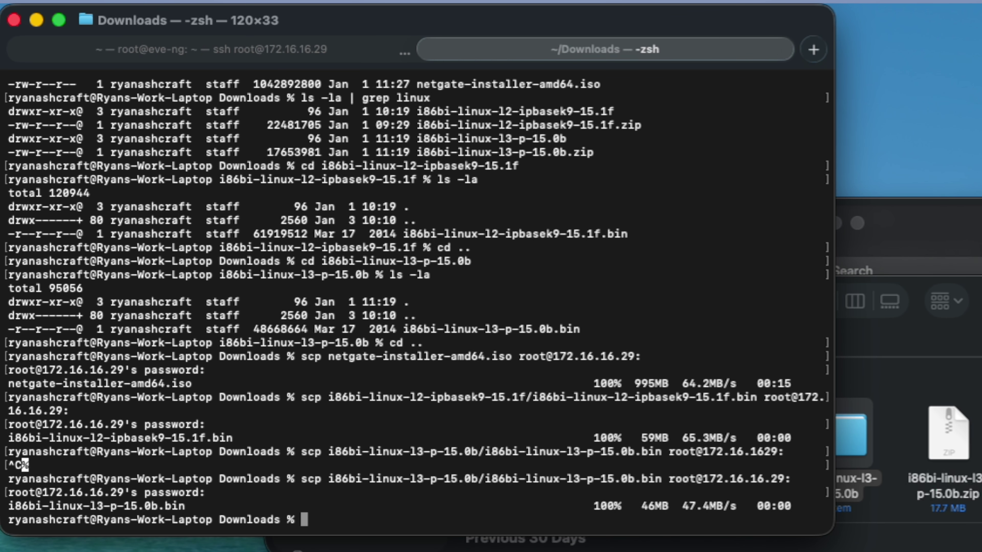
List the EVE-NG root home folder over SSH to see the uploaded files.
left_click(235, 50)
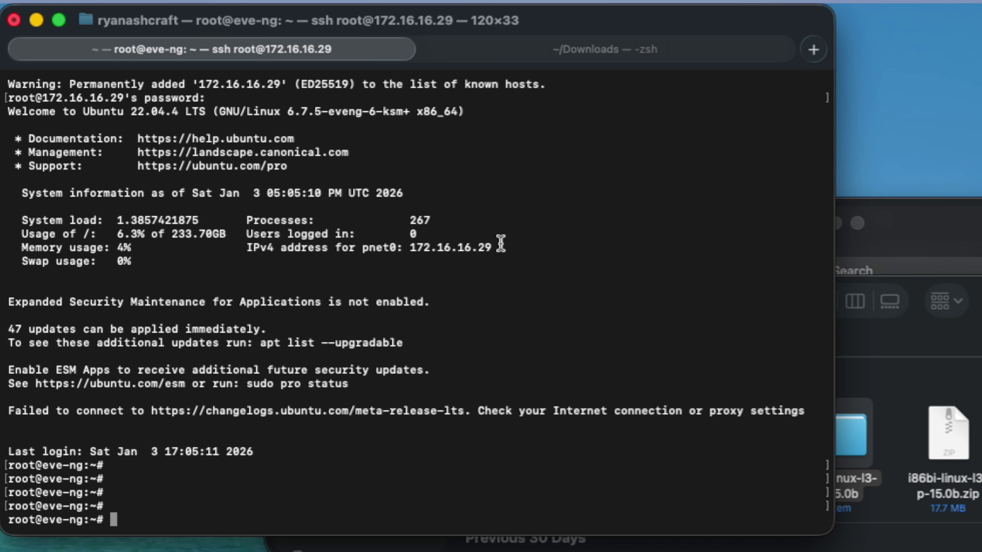
type("ls -la")
key("Return")
left_click_drag(520, 480, 335, 480)
left_click_drag(527, 453, 331, 439)
left_click(468, 345)
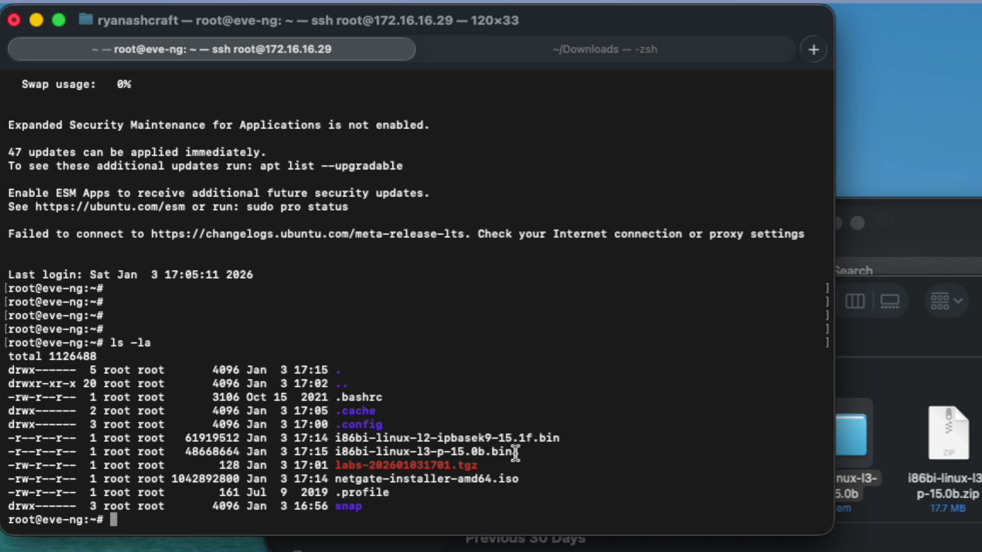
Move the i86bi-linux-l* images into /opt/unetlab/addons/iol/bin/ and verify the home folder.
type("mv i")
key("Tab")
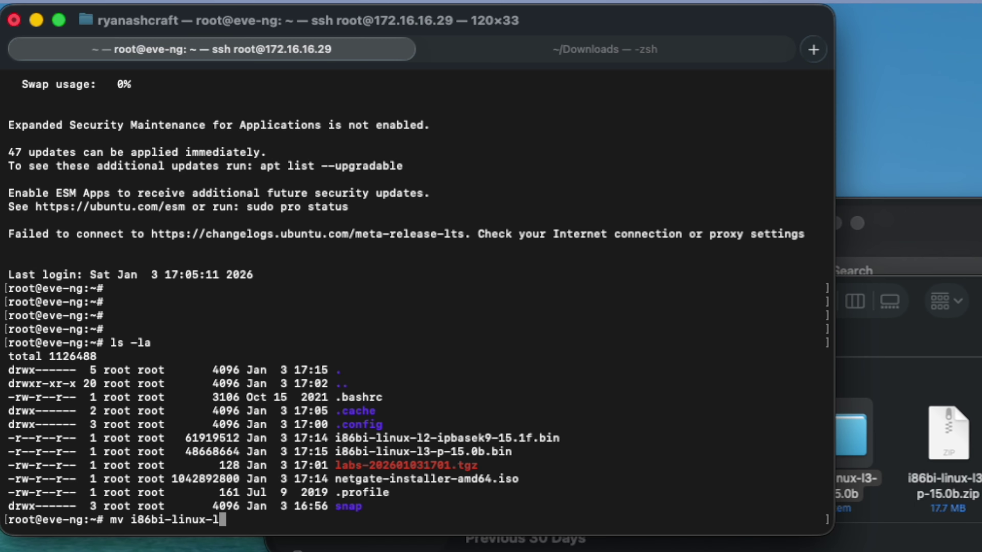
type("* /opt/inet")
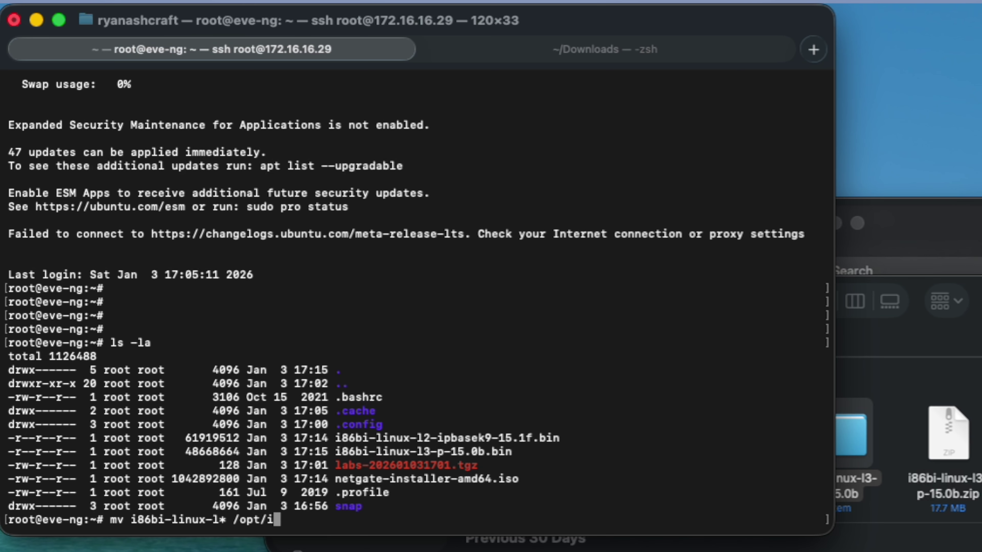
key("BackSpace")
key("BackSpace")
key("BackSpace")
key("BackSpace")
type("u")
key("Tab")
type("add")
key("Tab")
type("iol/bin/")
key("Return")
type("ls -la")
key("Return")
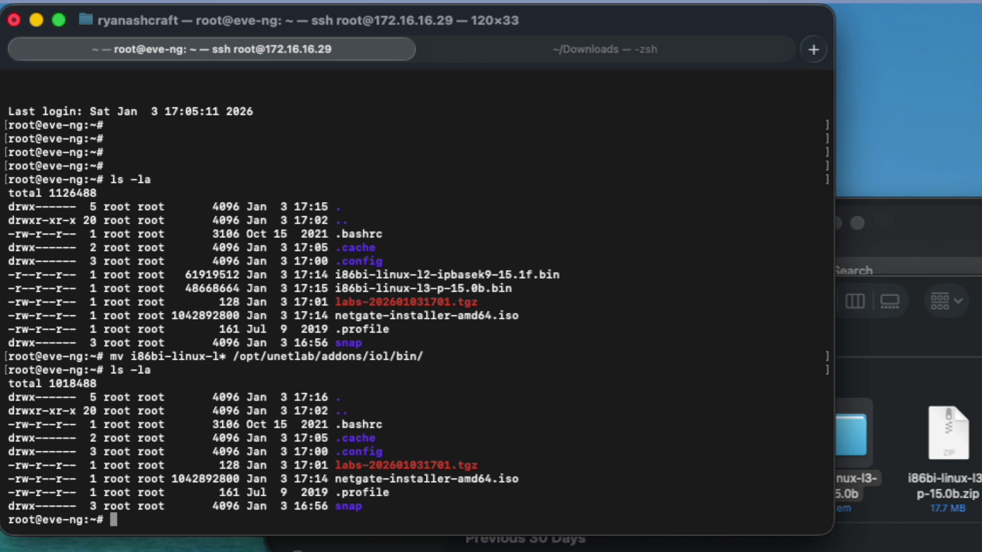
type("cd /opt/unetlab/ad")
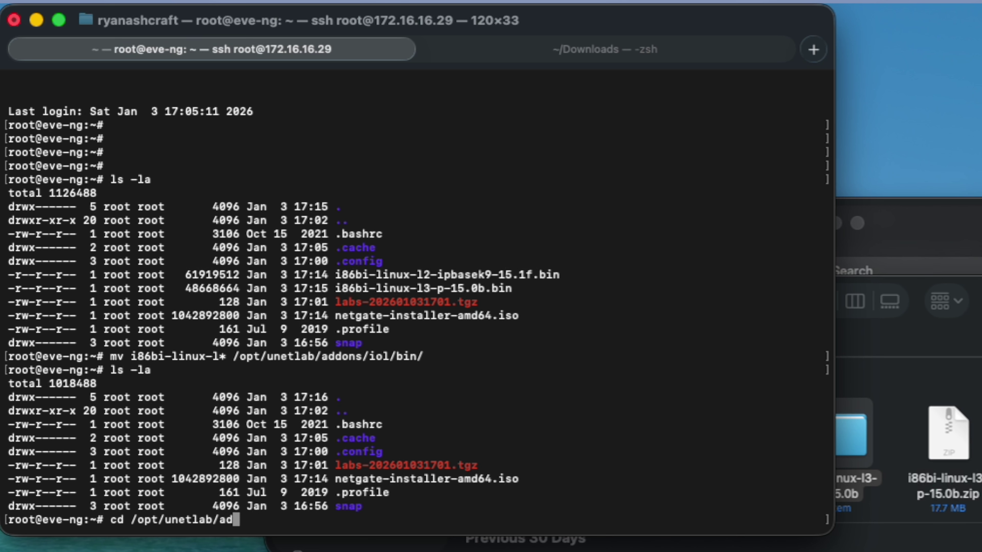
type("dons/iol/bin/")
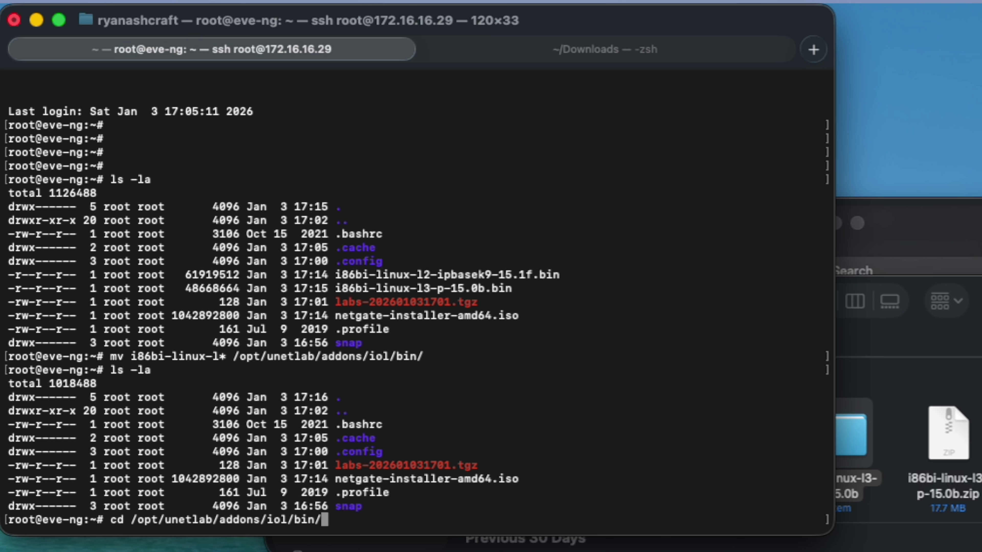
List /opt/unetlab/addons/iol/bin with ls -la and verify both i86bi IOL .bin images are there.
key("Return")
type("ls -la")
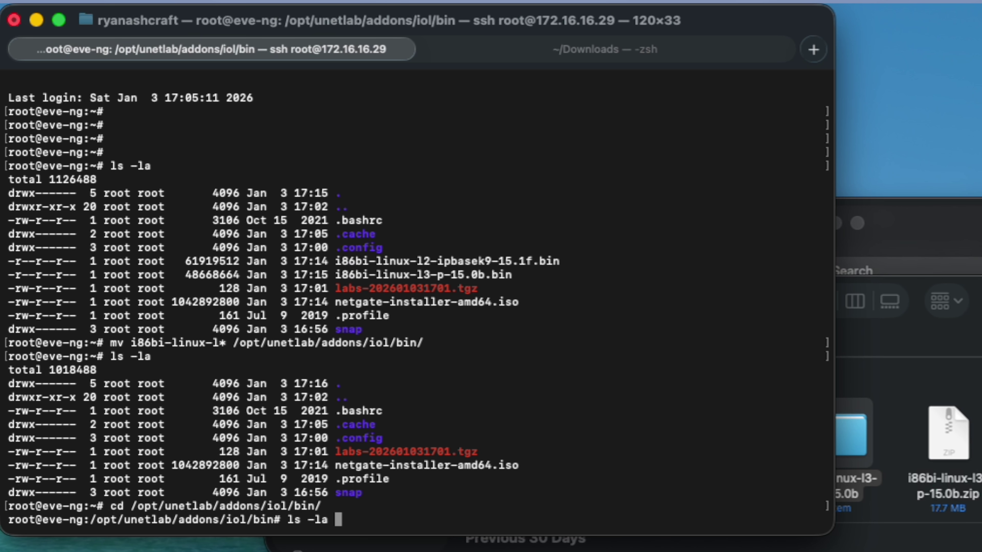
key("Return")
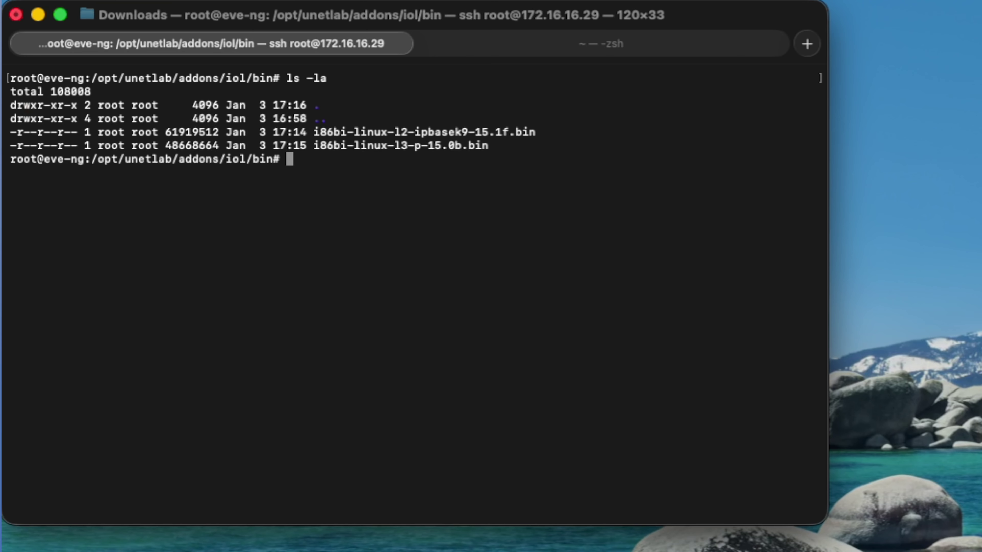
left_click_drag(219, 161, 244, 161)
Go back to root's home folder and list it to confirm netgate-installer-amd64.iso is present.
type("cd")
key("Return")
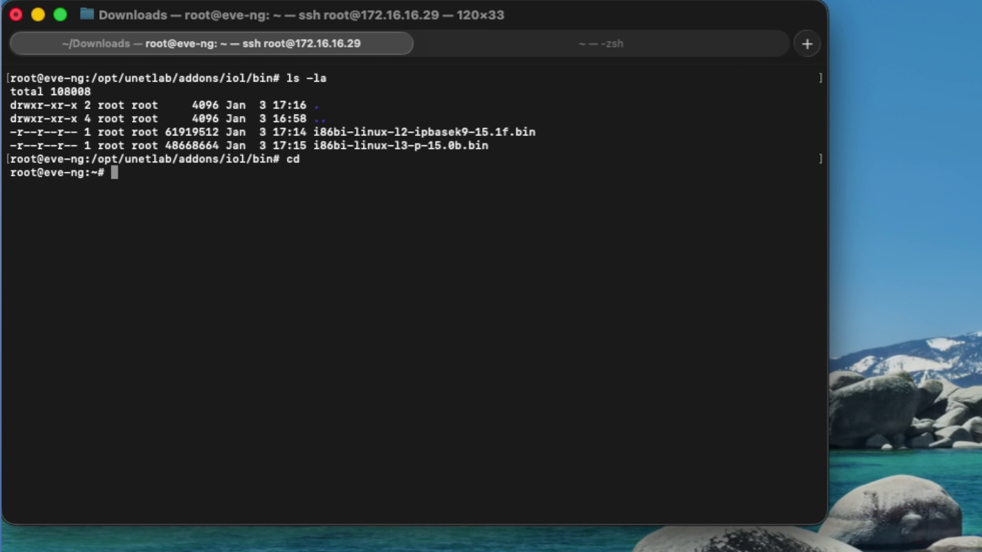
type("ls -la")
key("Return")
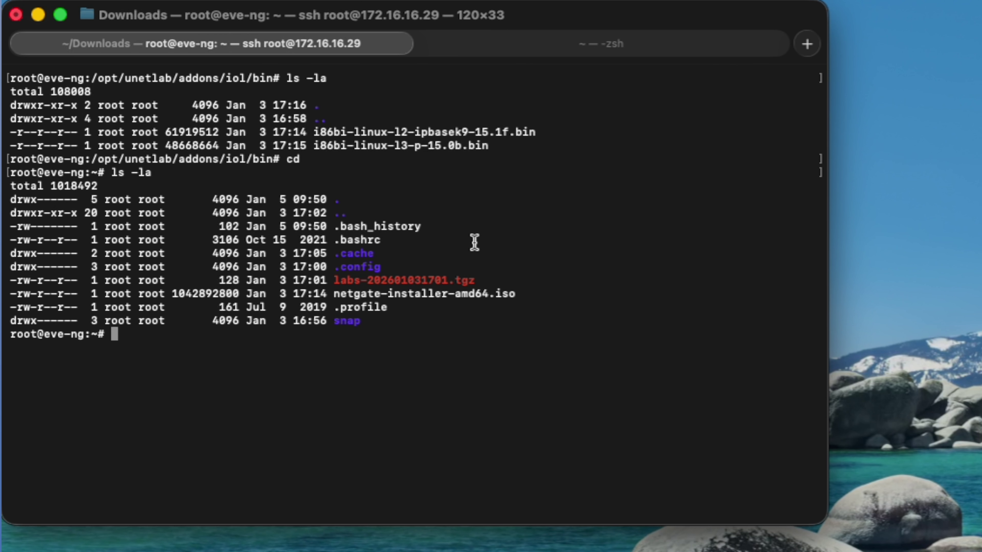
left_click_drag(522, 300, 334, 294)
left_click(513, 288)
Begin a mkdir command for /opt/unetlab/addons/qemu/pfsense using Tab completion.
type("mkdir /opt/u")
key("Tab")
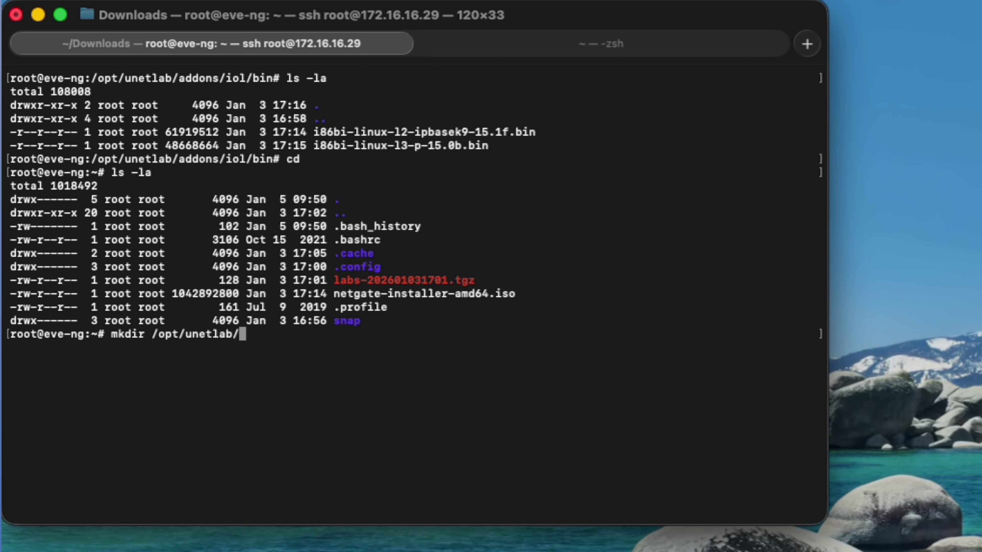
type("ad")
key("Tab")
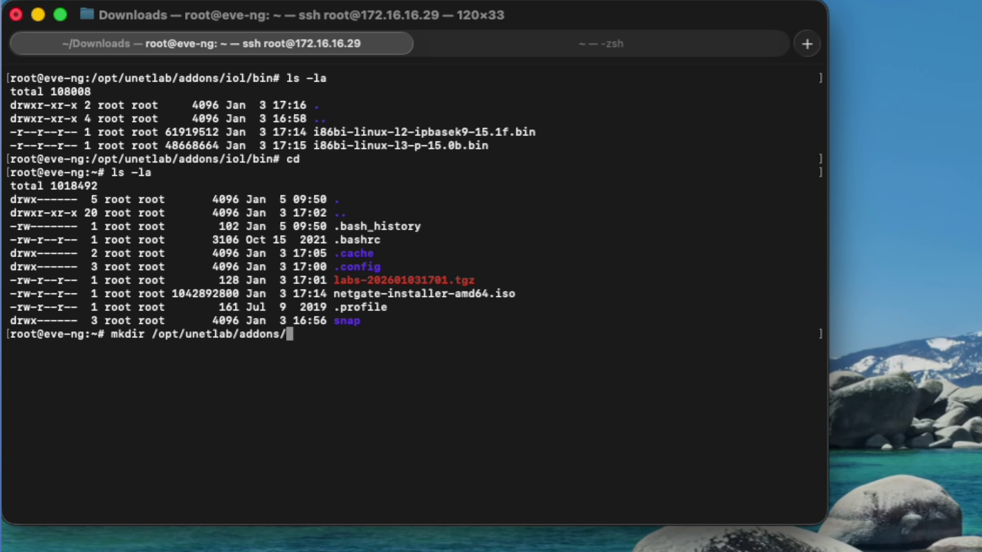
type("qemu/")
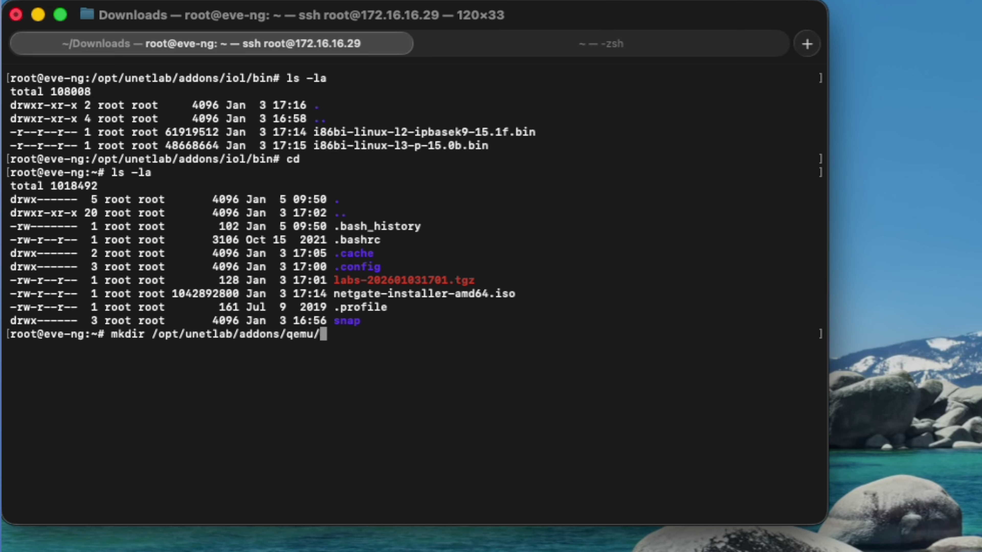